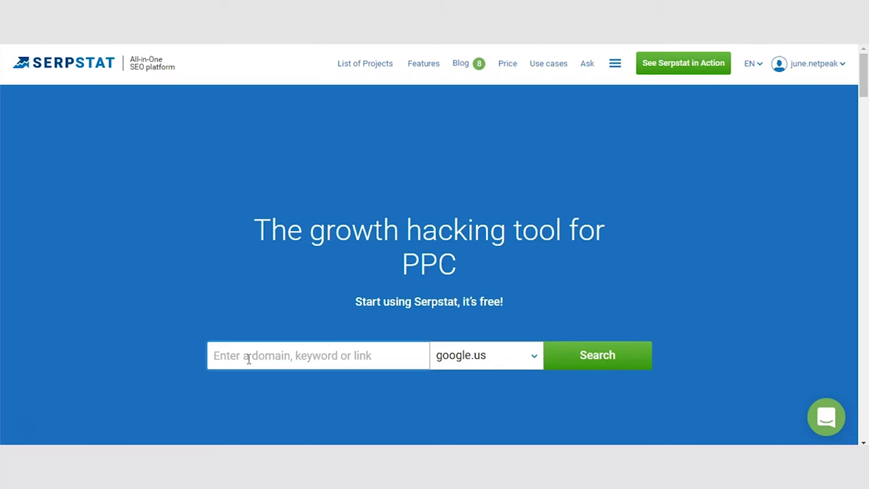
# - Look up 'phone' on google.us and review its overview: 368 000 volume, competition 100, CPC 1.68
pyautogui.write('phone')
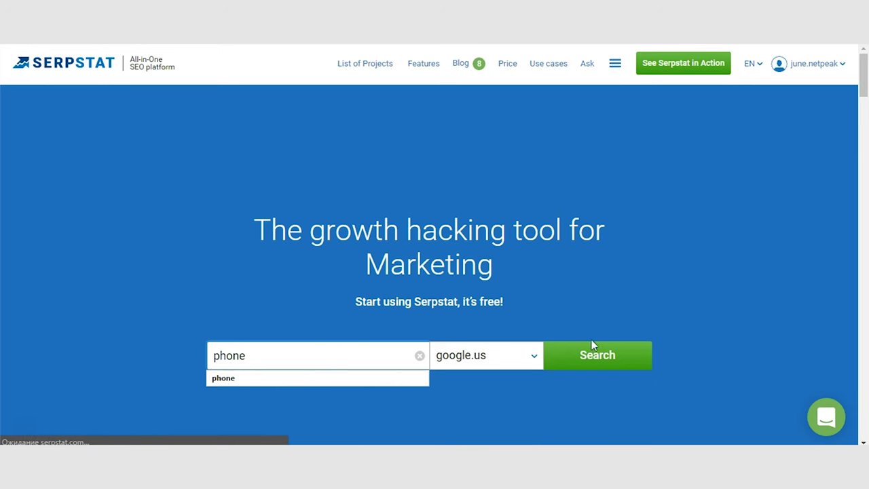
pyautogui.click(597, 358)
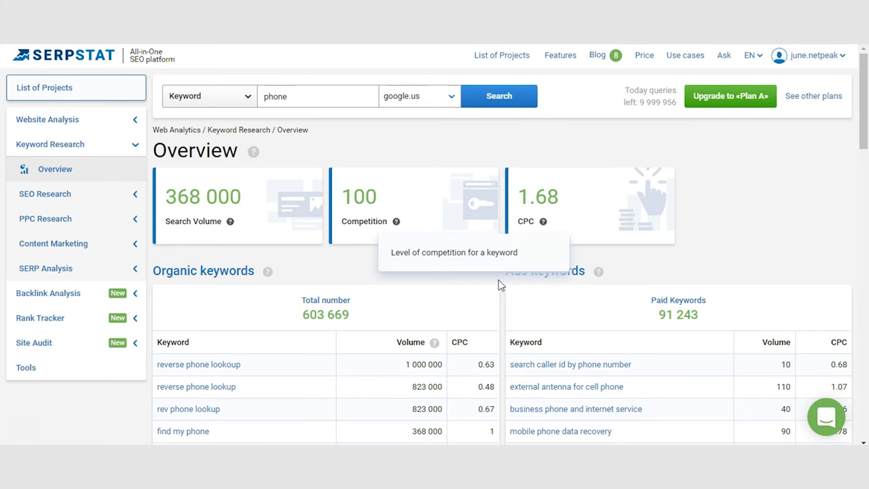
pyautogui.scroll(-9, 479, 278)
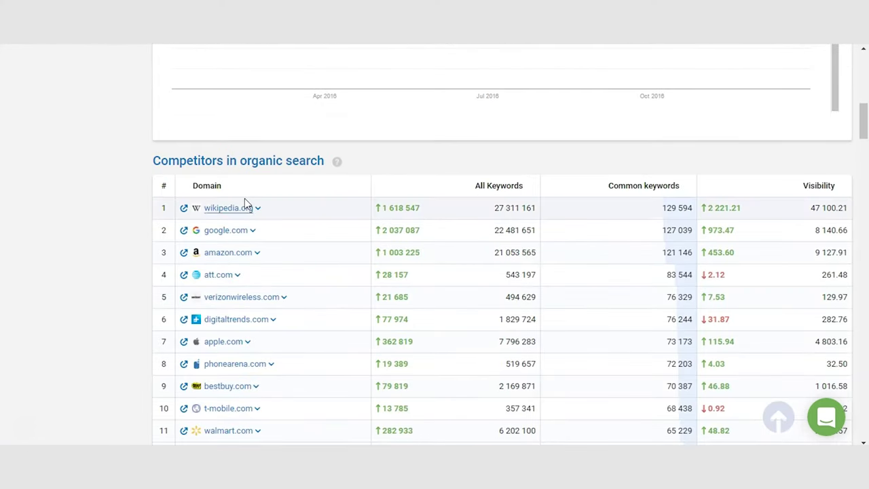
pyautogui.scroll(-5, 246, 265)
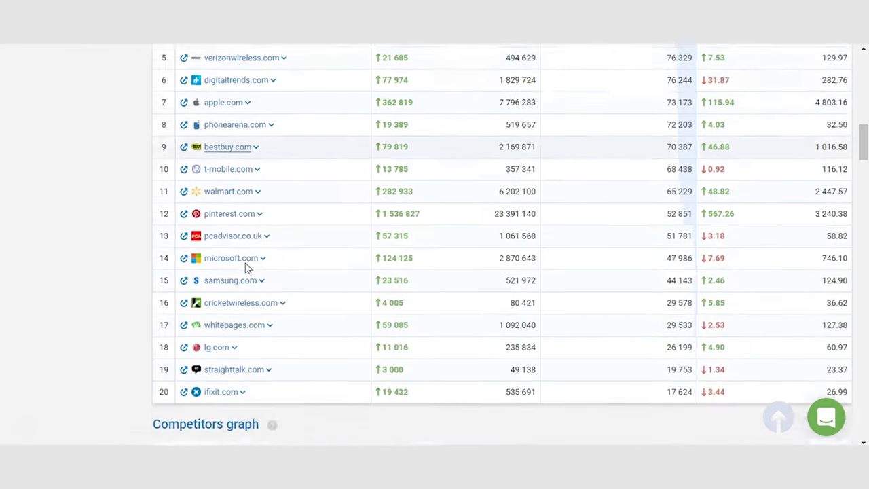
pyautogui.scroll(1, 564, 216)
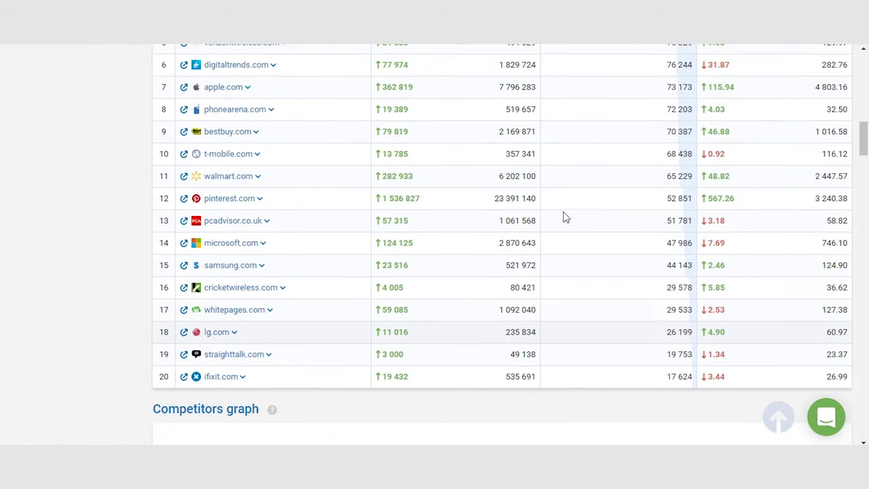
pyautogui.scroll(7, 591, 223)
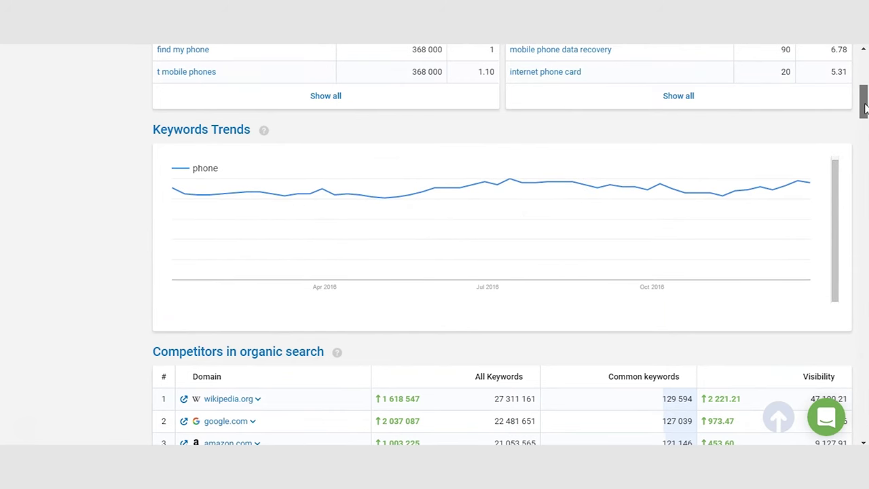
pyautogui.moveTo(864, 93); pyautogui.dragTo(864, 65)
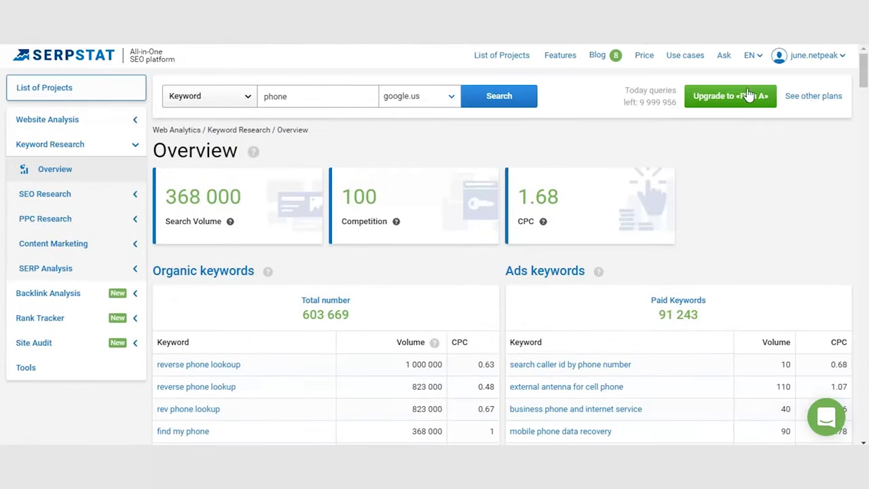
# - Expand SEO Research in the sidebar and open Search Suggestions for phone
pyautogui.click(91, 199)
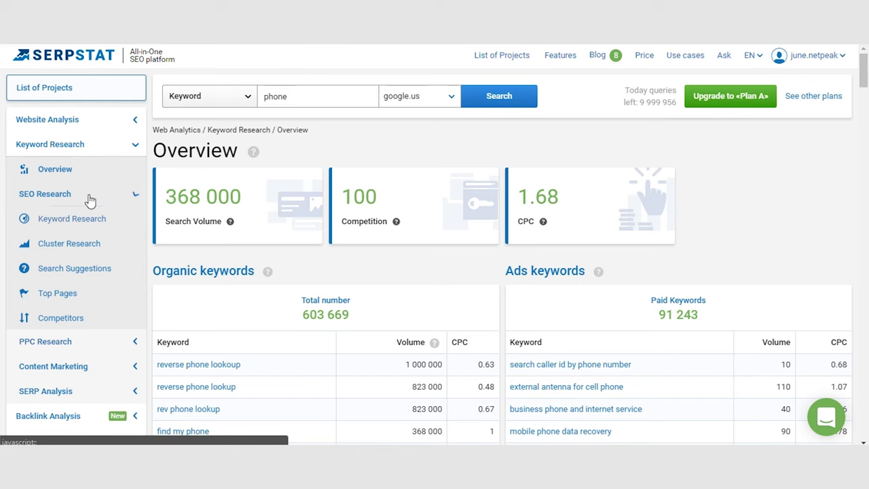
pyautogui.click(81, 271)
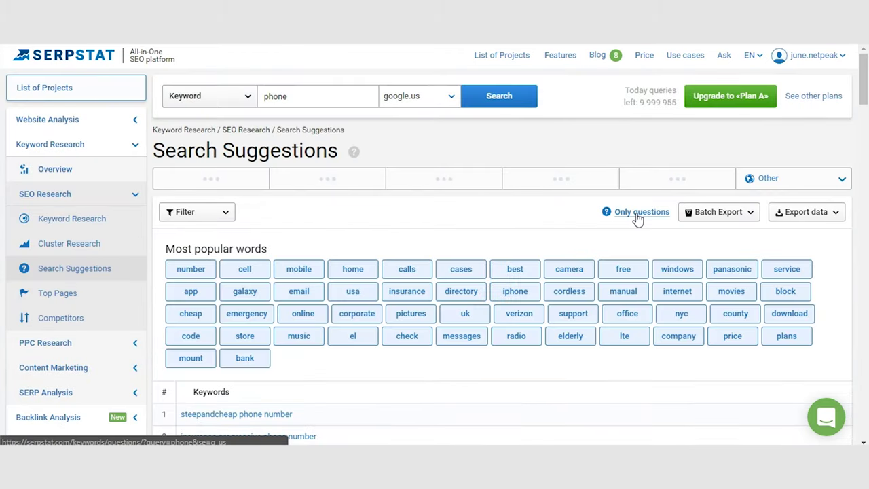
# - Limit suggestions to questions and browse the how, what and why clusters and keyword tables
pyautogui.click(639, 214)
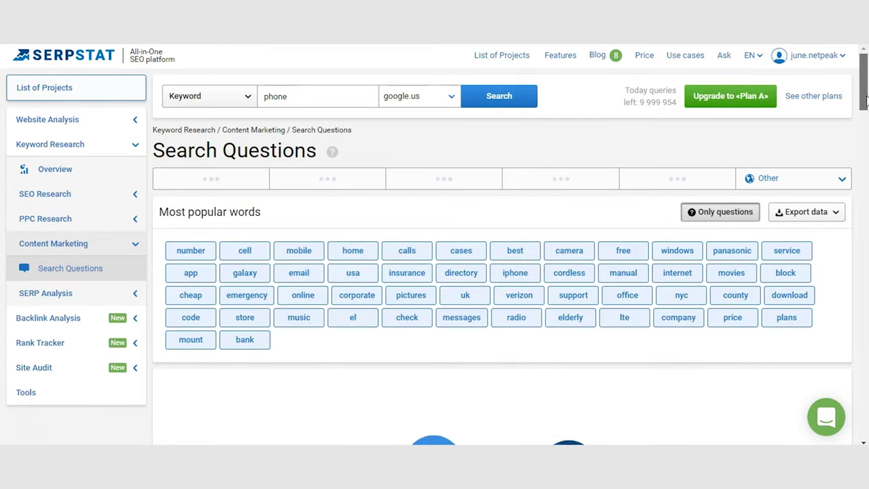
pyautogui.scroll(-2, 867, 101)
pyautogui.moveTo(866, 95); pyautogui.dragTo(866, 148)
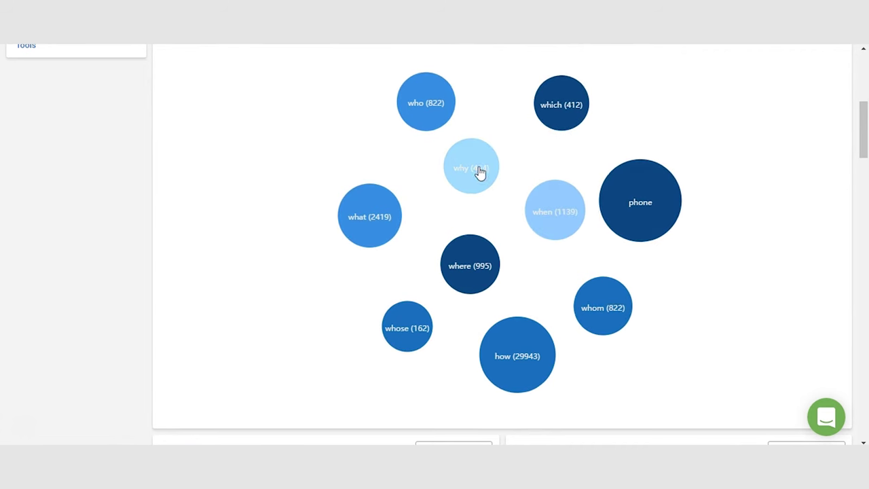
pyautogui.moveTo(865, 120); pyautogui.dragTo(866, 174)
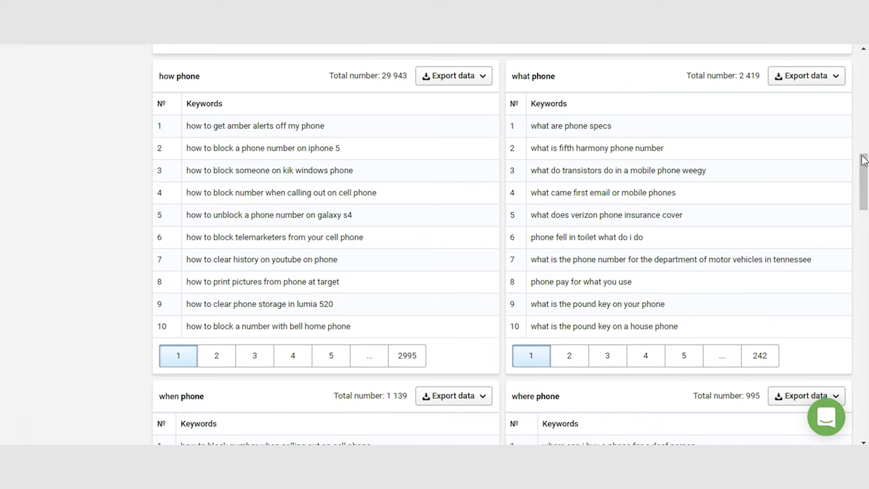
pyautogui.moveTo(867, 174); pyautogui.dragTo(868, 194)
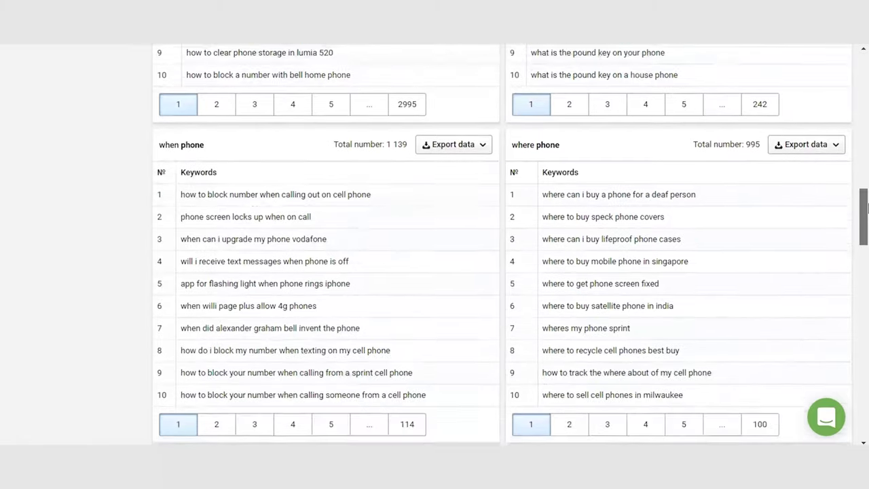
pyautogui.scroll(-1, 864, 207)
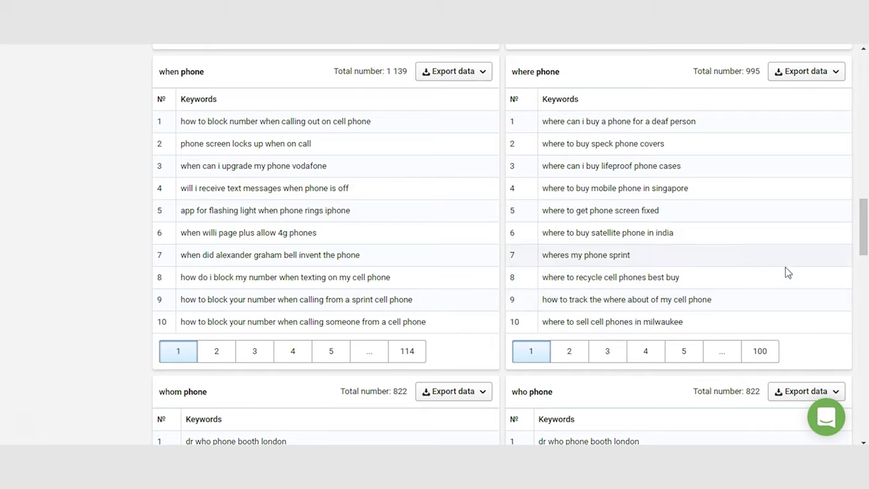
pyautogui.moveTo(865, 235); pyautogui.dragTo(867, 281)
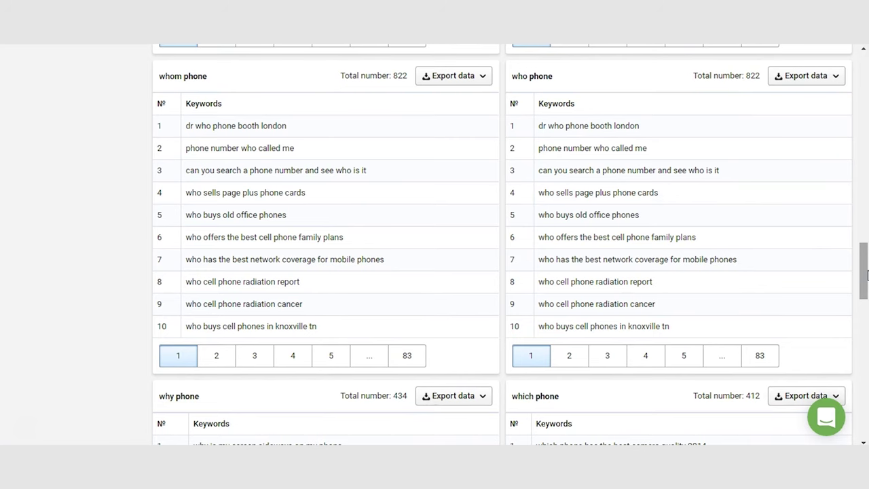
pyautogui.moveTo(866, 273); pyautogui.dragTo(867, 358)
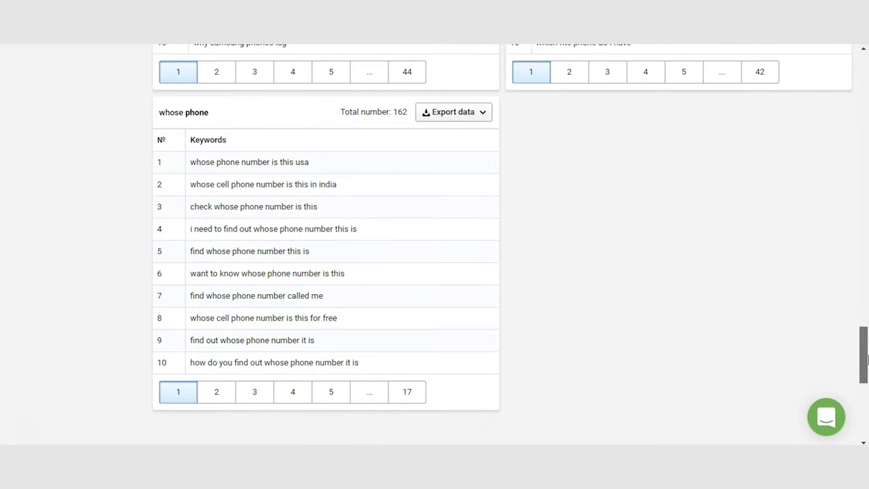
pyautogui.moveTo(867, 358); pyautogui.dragTo(857, 88)
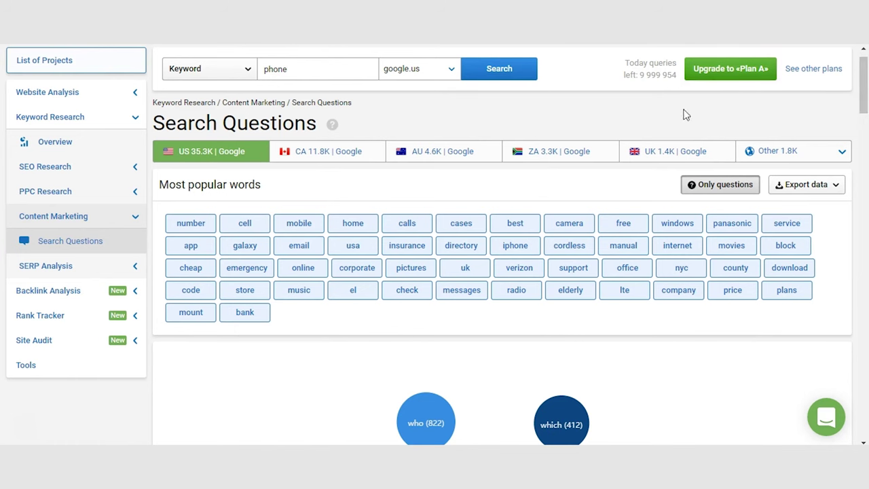
# - Turn off Only questions and open Cluster Research for phone
pyautogui.click(695, 187)
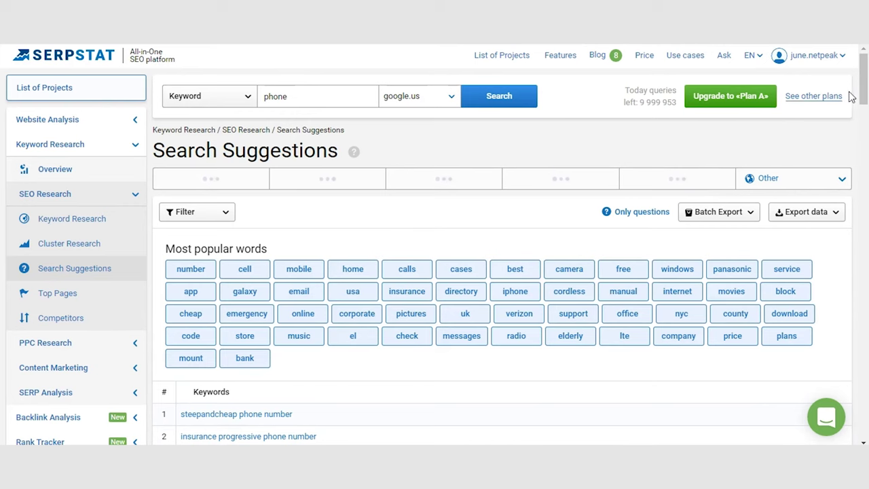
pyautogui.moveTo(866, 83)
pyautogui.mouseDown()
pyautogui.moveTo(867, 151)
pyautogui.moveTo(867, 95)
pyautogui.mouseUp()
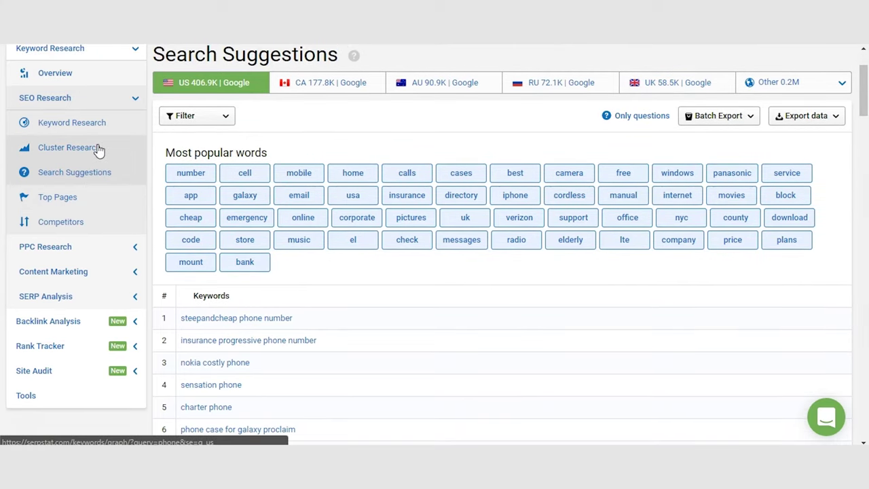
pyautogui.click(98, 148)
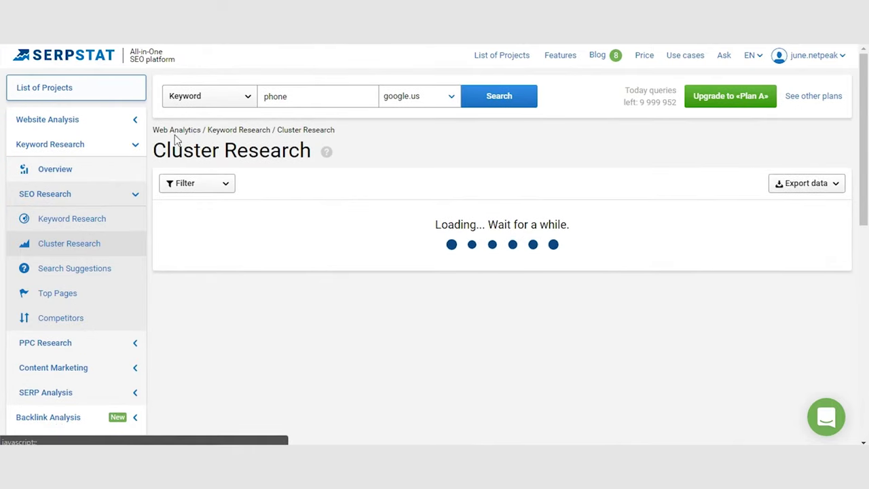
# - Replace phone with 'custom motorcycle' and run the cluster research
pyautogui.click(296, 96)
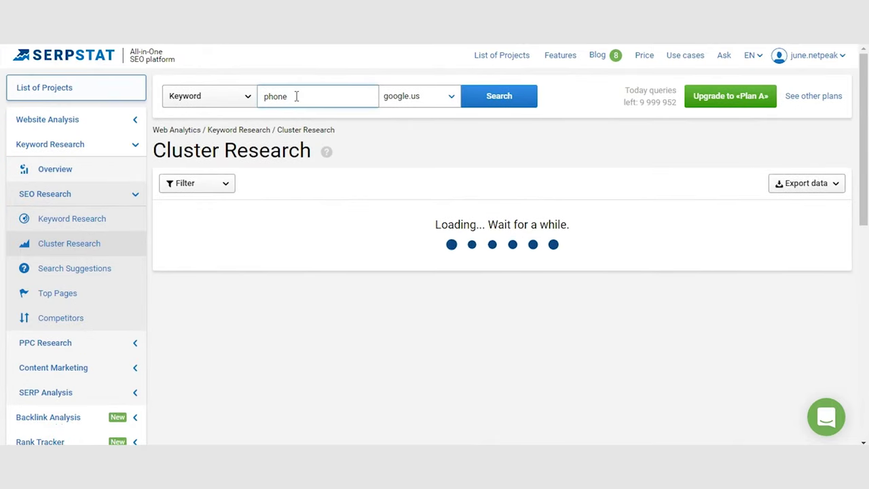
pyautogui.press('BackSpace')
pyautogui.press('BackSpace')
pyautogui.press('BackSpace')
pyautogui.press('BackSpace')
pyautogui.press('BackSpace')
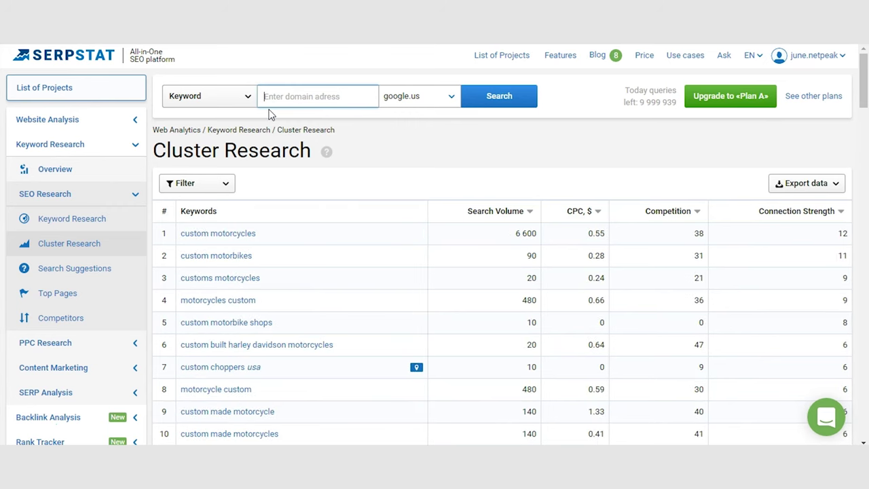
pyautogui.write('custom motorcycle')
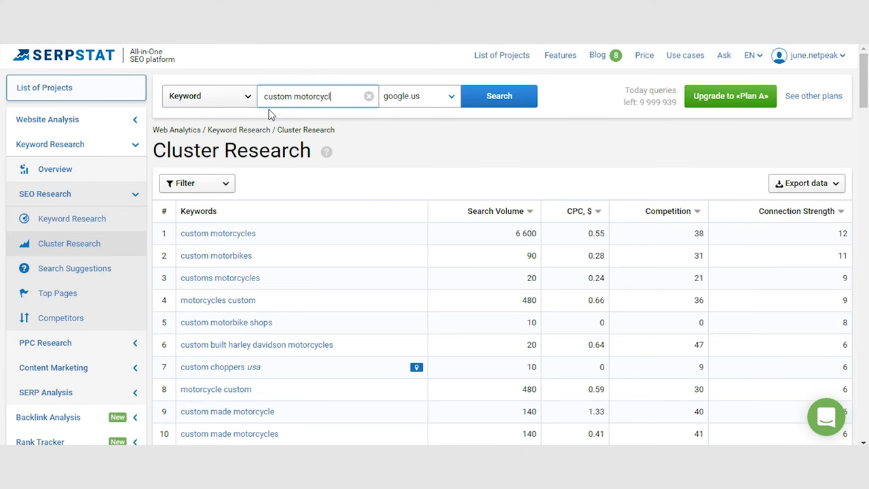
pyautogui.press('Return')
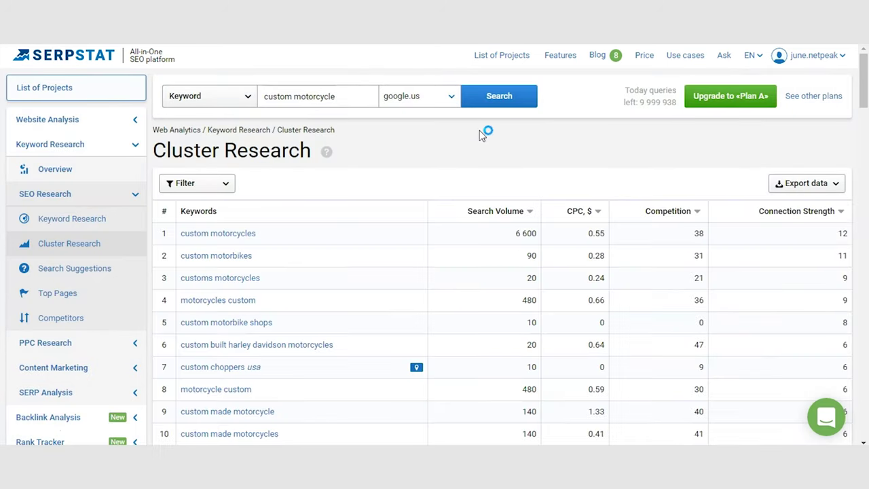
# - Sort the custom motorcycle clusters by search volume, highest first, then clear the keyword field
pyautogui.click(530, 212)
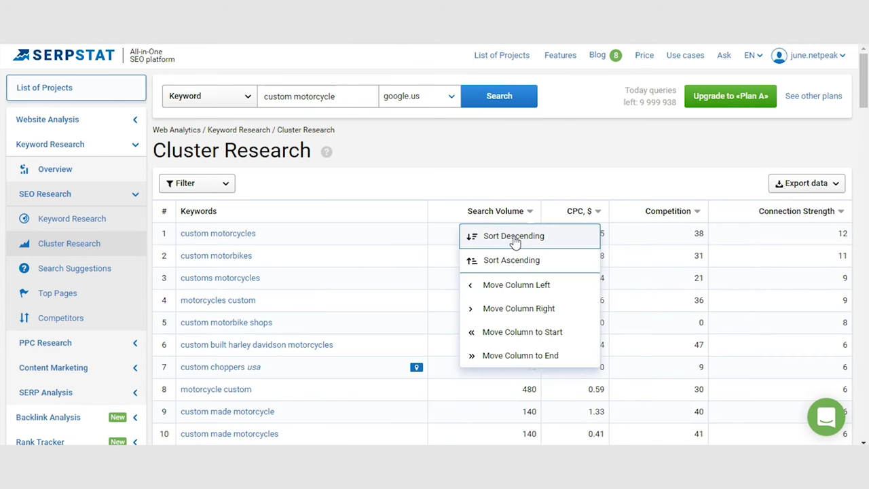
pyautogui.click(512, 237)
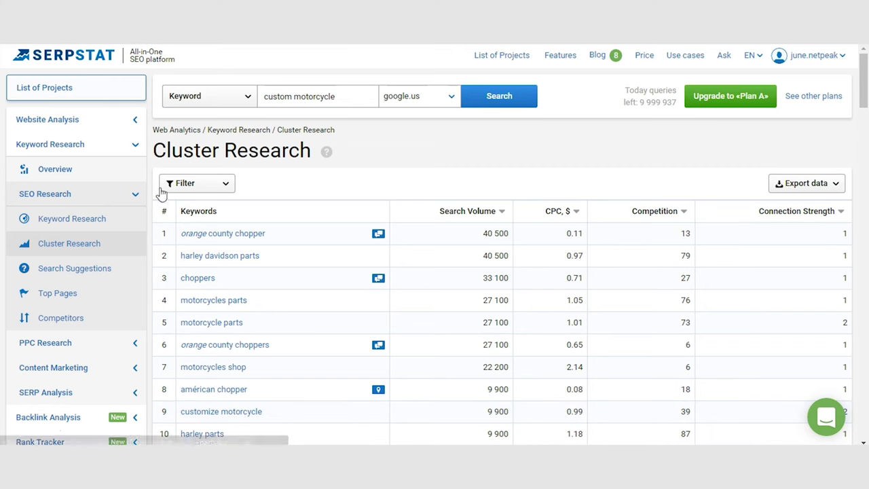
pyautogui.click(350, 99)
pyautogui.moveTo(351, 97); pyautogui.dragTo(262, 94)
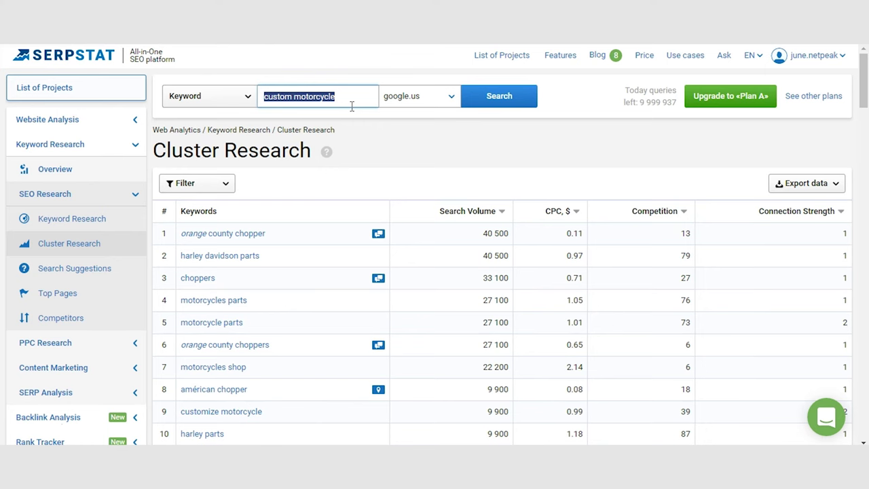
pyautogui.press('BackSpace')
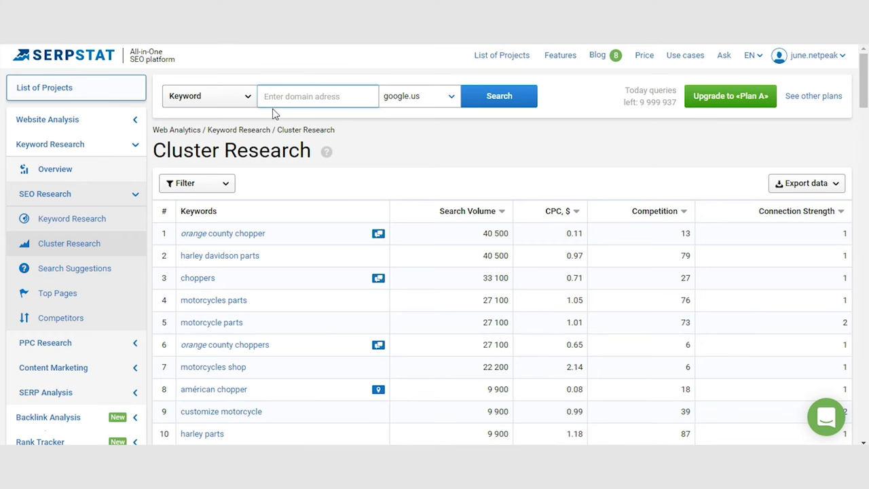
# - Search 'cell phone' and open att.com's domain overview from its organic competitors
pyautogui.write('cell phone')
pyautogui.press('Return')
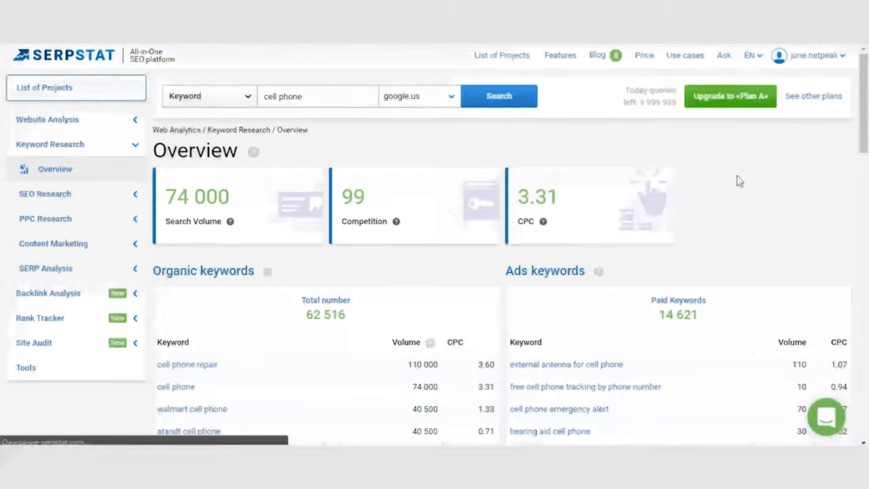
pyautogui.moveTo(866, 139); pyautogui.dragTo(866, 250)
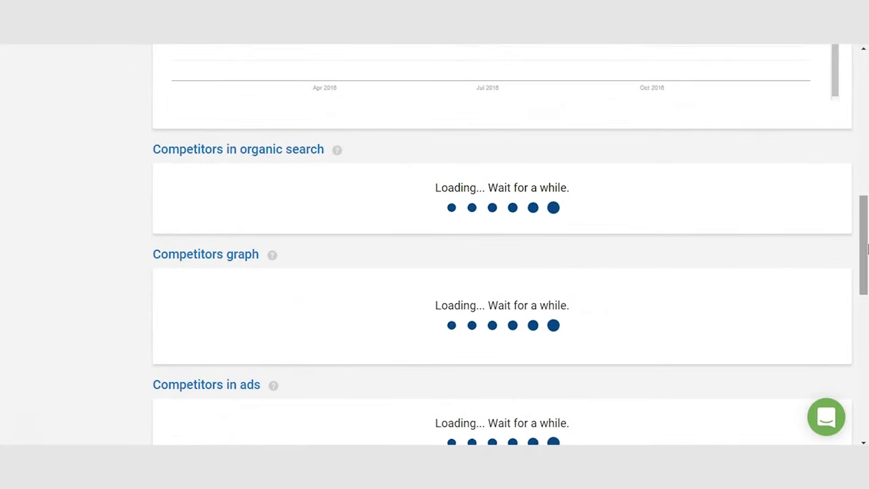
pyautogui.scroll(-3, 704, 153)
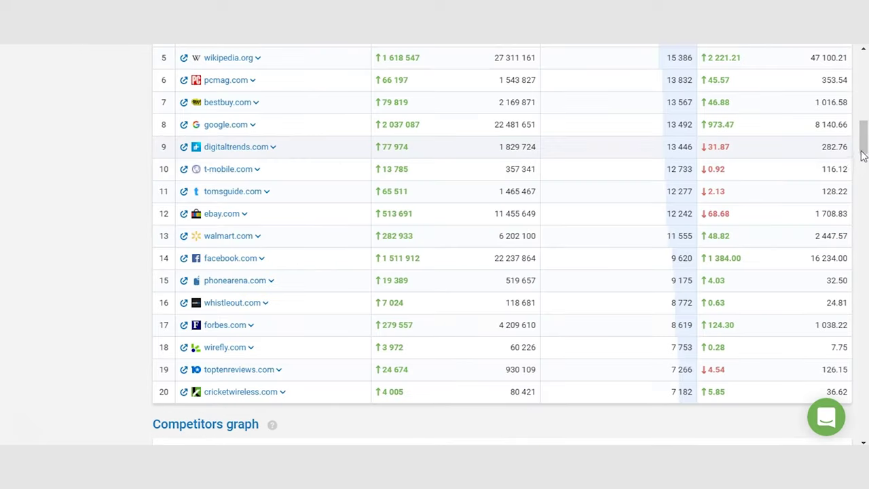
pyautogui.scroll(2, 866, 141)
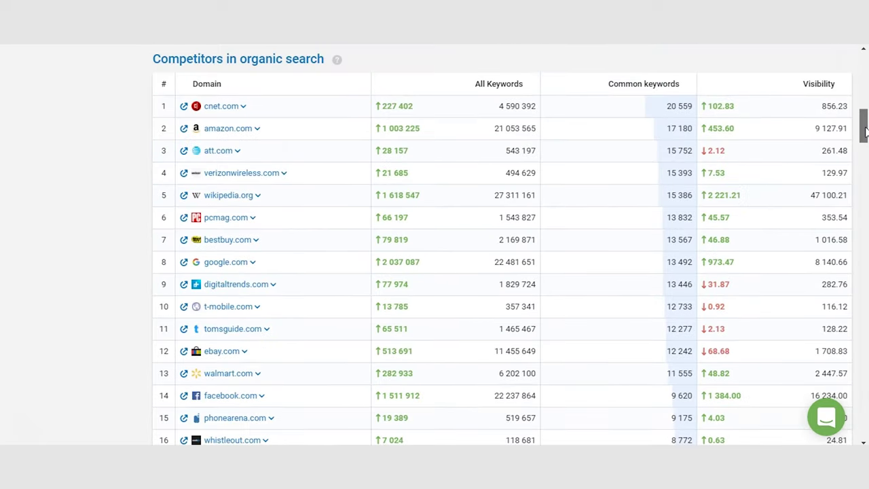
pyautogui.click(219, 155)
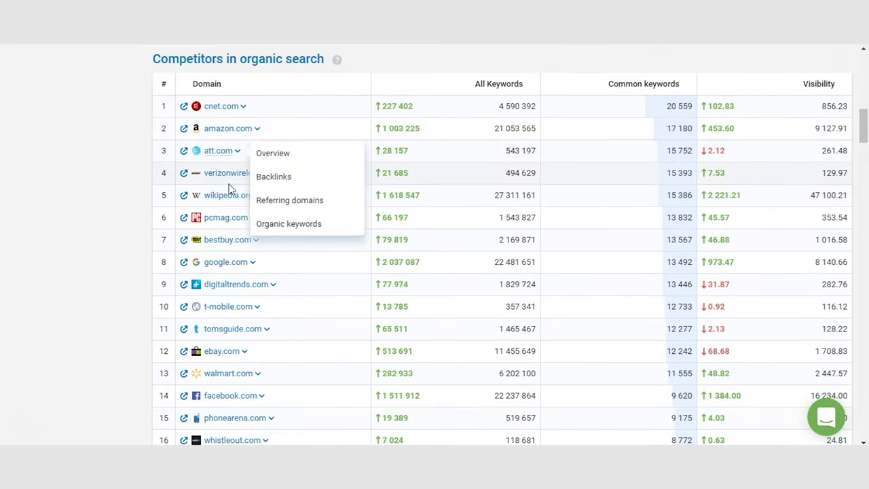
pyautogui.click(279, 157)
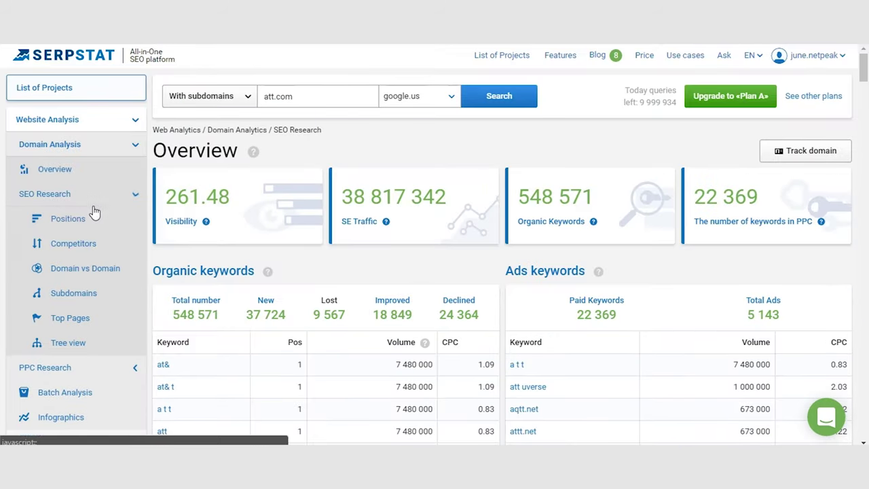
# - Open the Tree view for att.com and scroll through keywords grouped by page URL
pyautogui.click(76, 346)
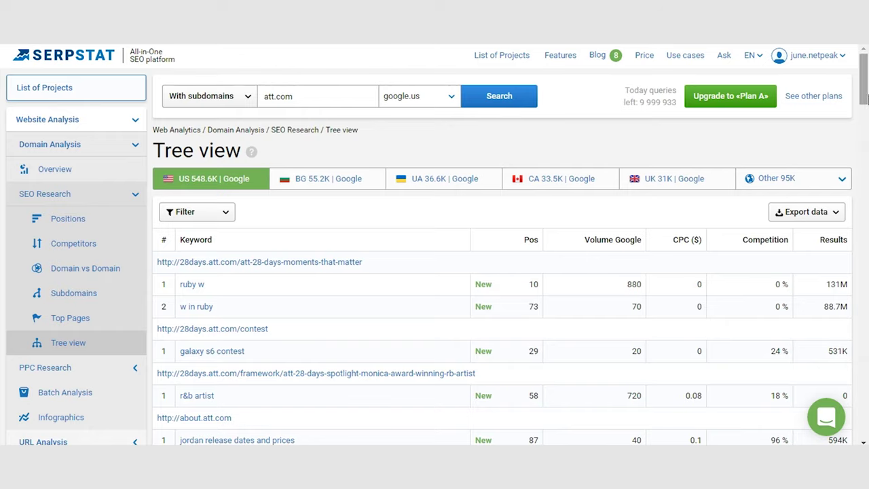
pyautogui.moveTo(864, 100); pyautogui.dragTo(864, 134)
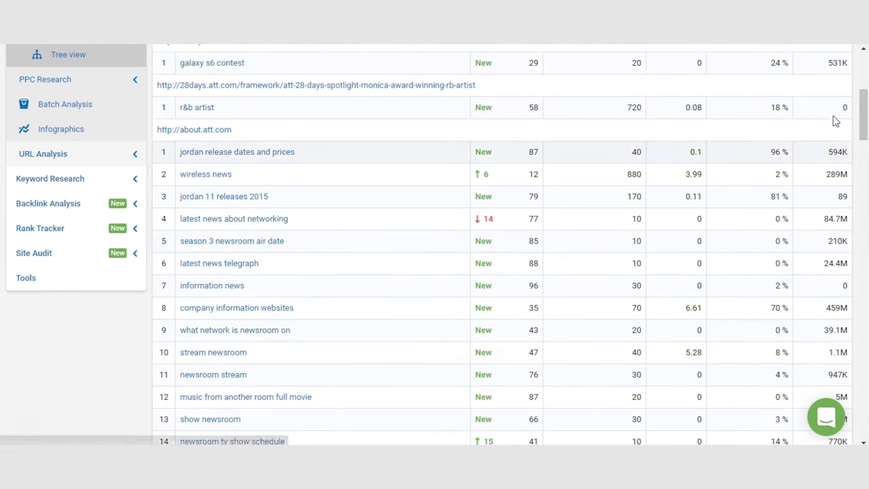
pyautogui.moveTo(867, 117); pyautogui.dragTo(866, 69)
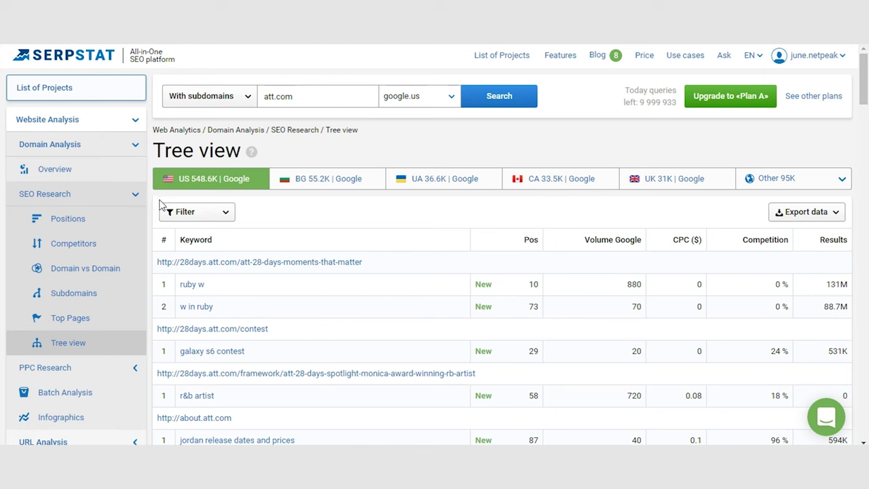
# - Open the Tree view filter and try a Competition level condition
pyautogui.click(218, 213)
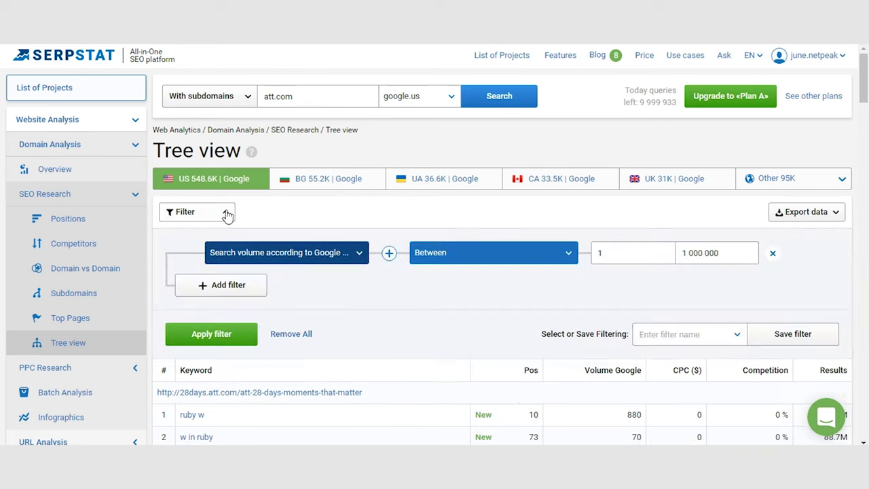
pyautogui.click(359, 255)
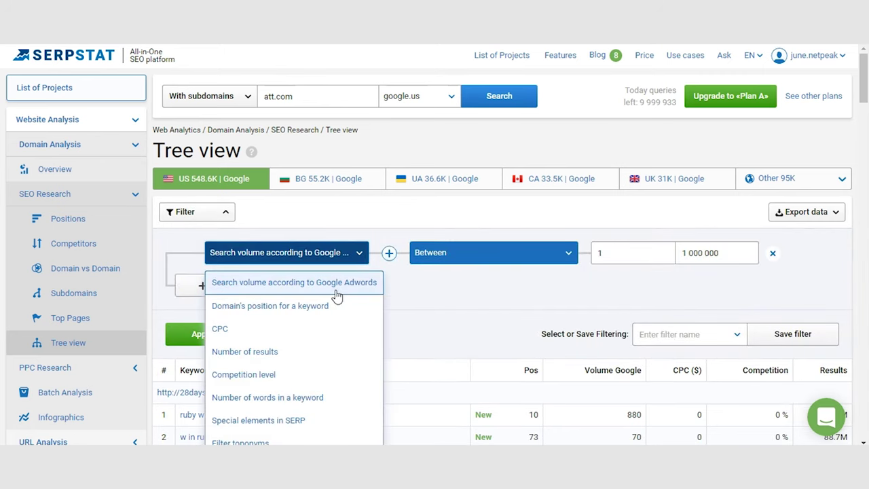
pyautogui.click(278, 377)
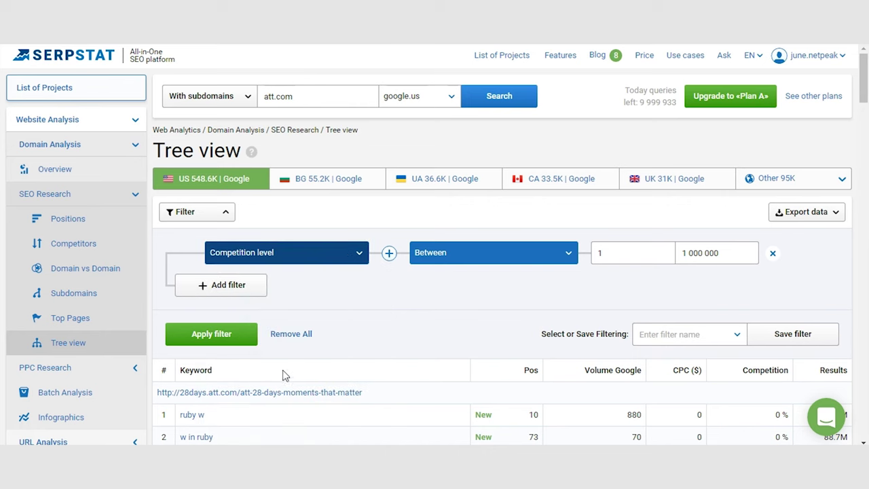
pyautogui.click(452, 253)
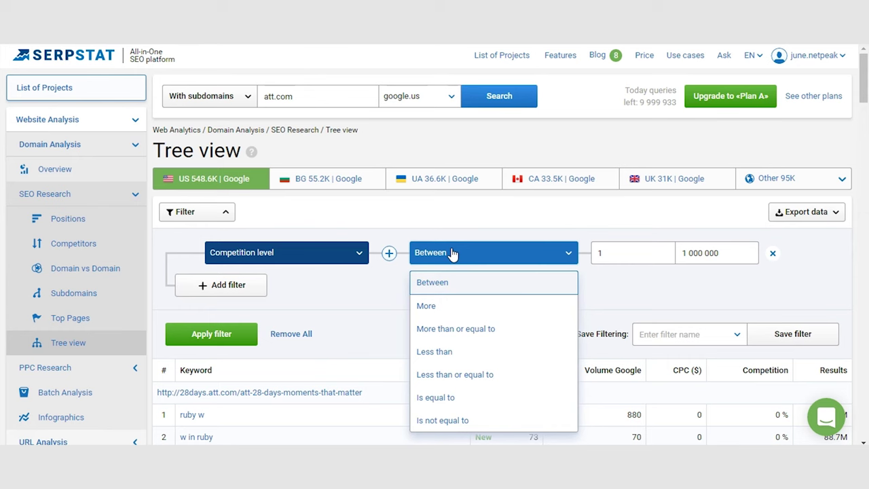
pyautogui.click(454, 253)
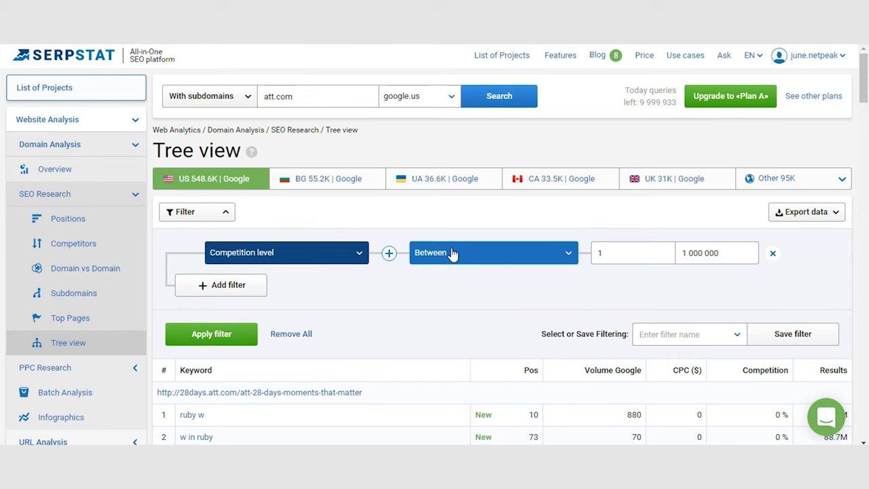
pyautogui.click(631, 250)
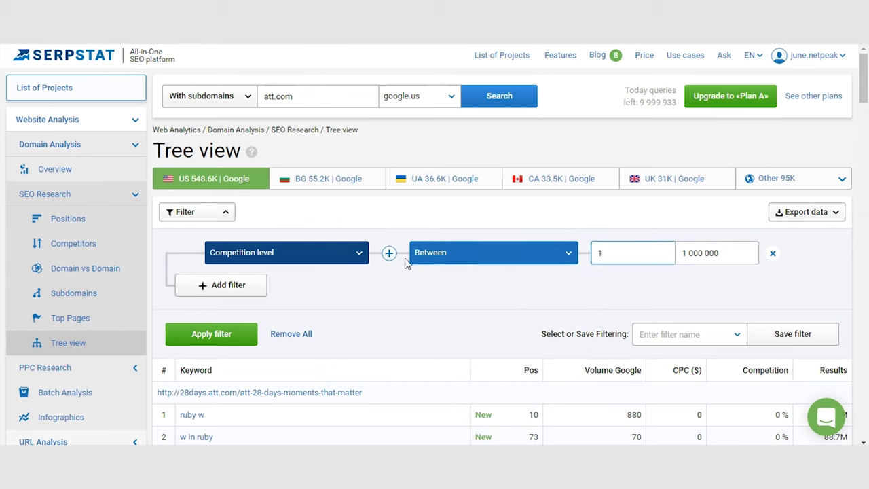
# - Change the condition to Domain's position Between, with a maximum of 2
pyautogui.click(333, 263)
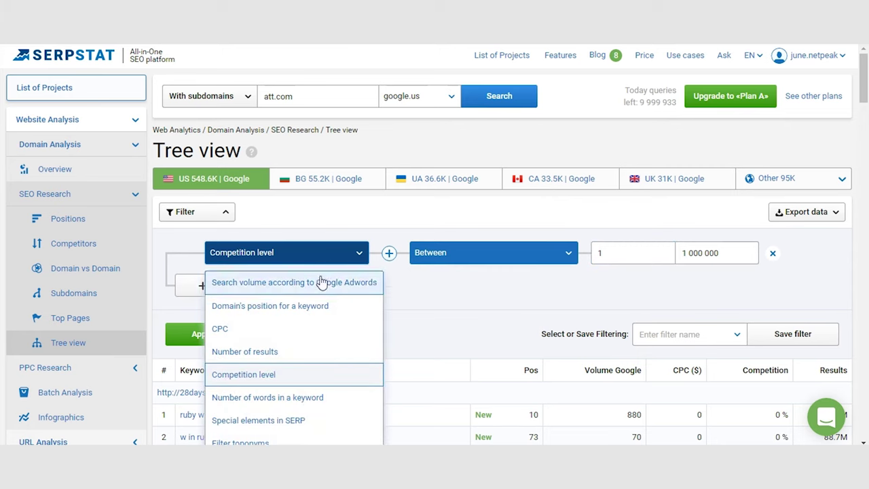
pyautogui.scroll(-1, 292, 337)
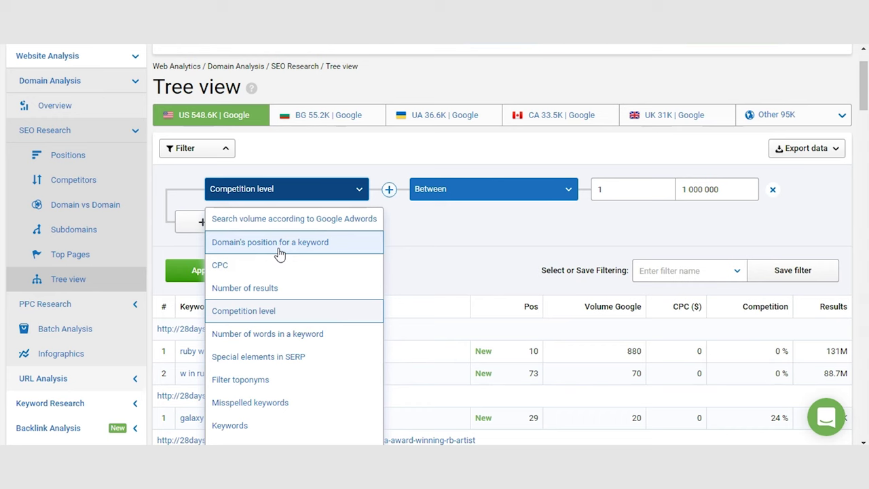
pyautogui.click(280, 254)
pyautogui.click(618, 187)
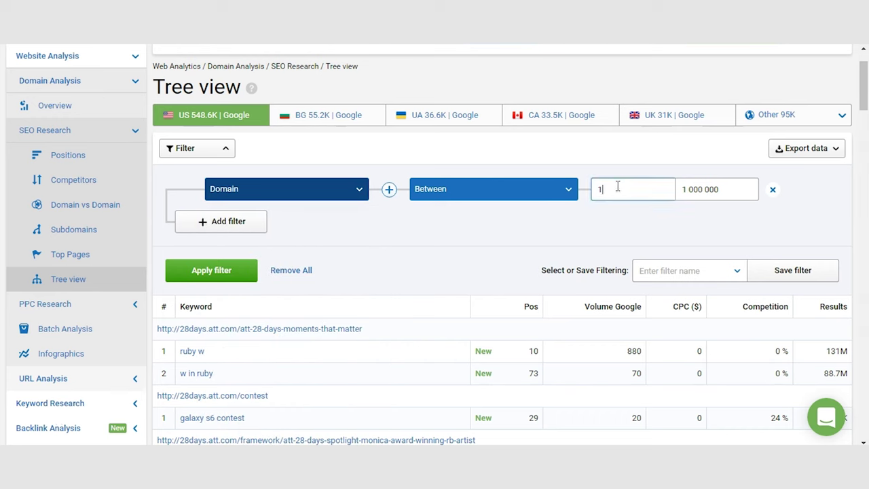
pyautogui.click(699, 187)
pyautogui.hotkey('ctrl', 'a')
pyautogui.write('2')
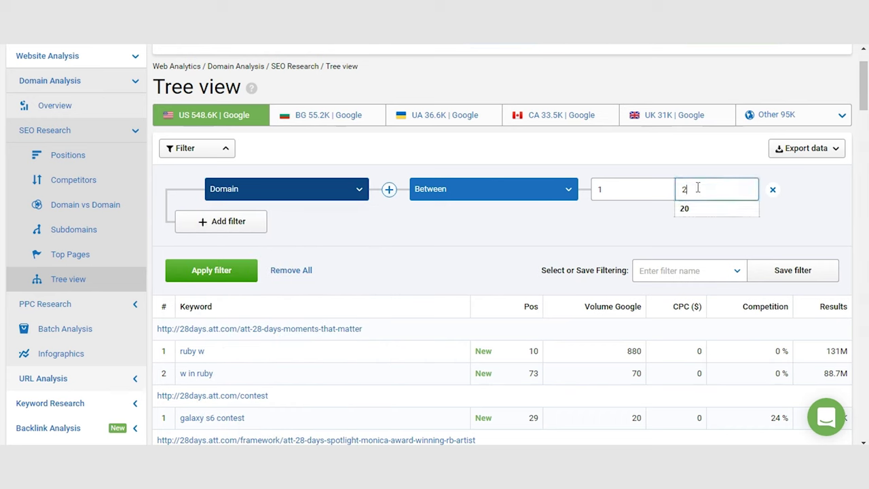
pyautogui.click(524, 229)
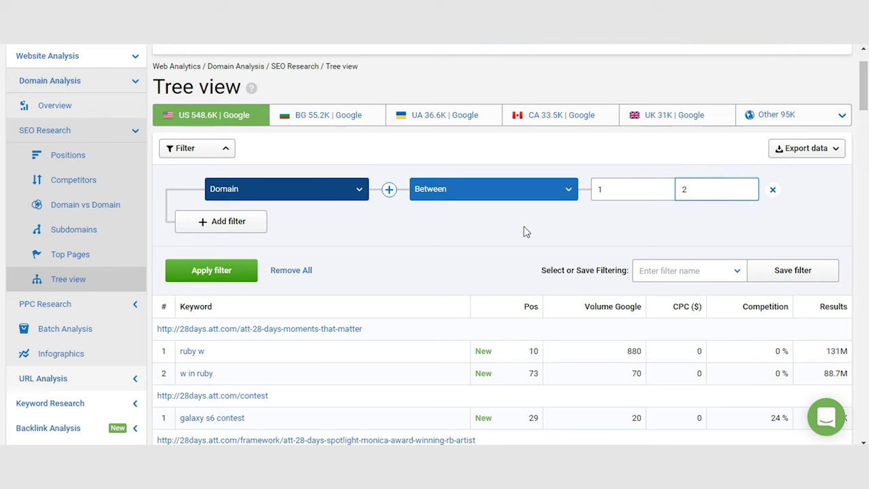
pyautogui.click(448, 197)
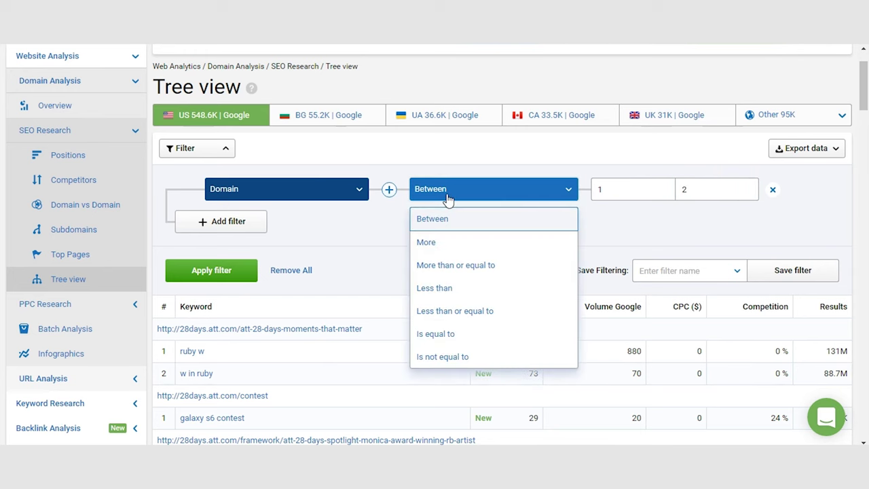
pyautogui.click(408, 192)
# - Switch the condition field to Keywords with Includes, leaving the value blank
pyautogui.click(330, 190)
pyautogui.scroll(-1, 325, 259)
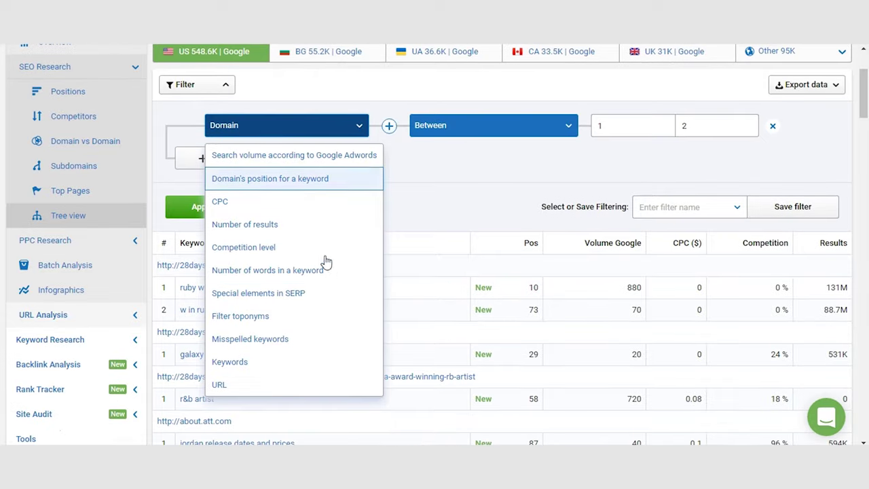
pyautogui.click(273, 365)
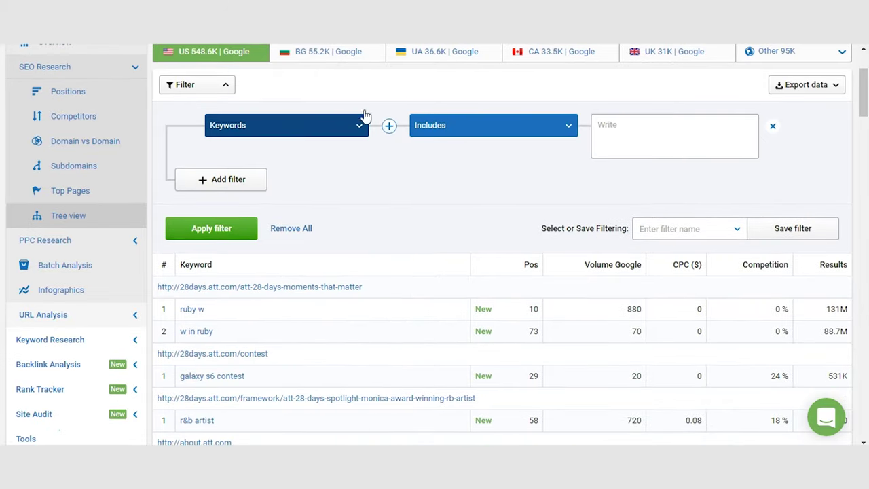
pyautogui.click(624, 134)
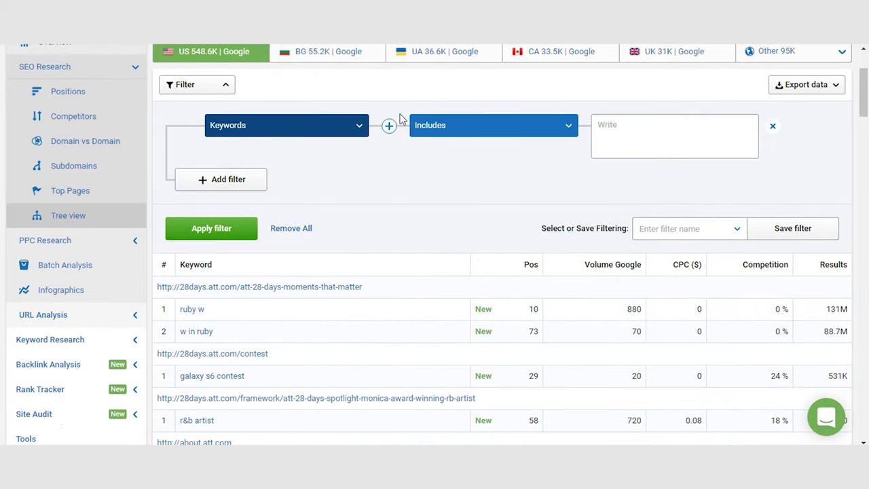